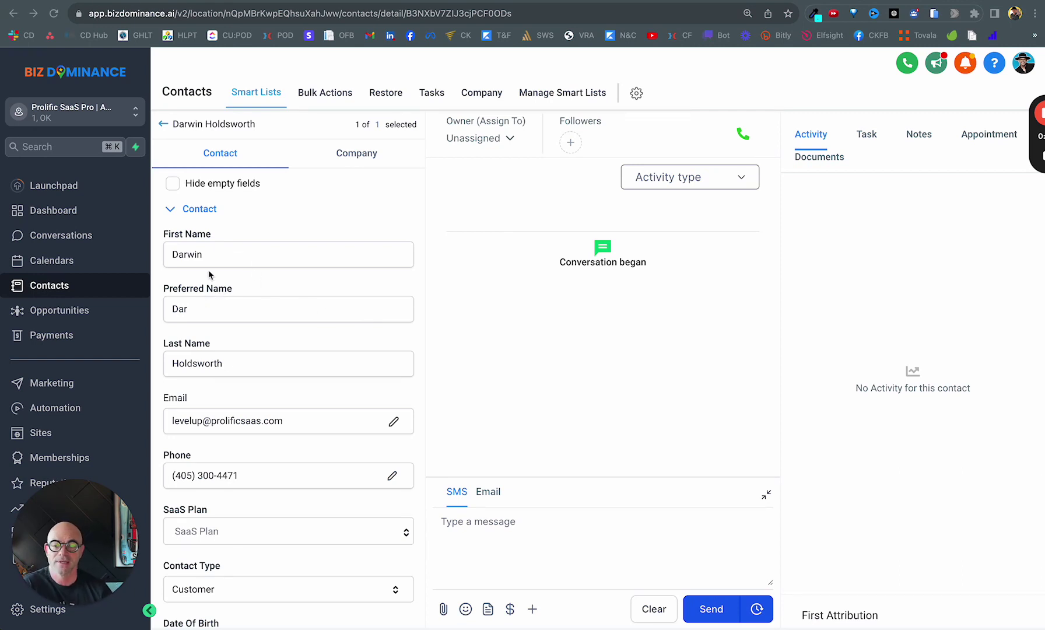
# Step: Review the First Name, Preferred Name and Last Name fields in the open contact record
pyautogui.press('super+l')
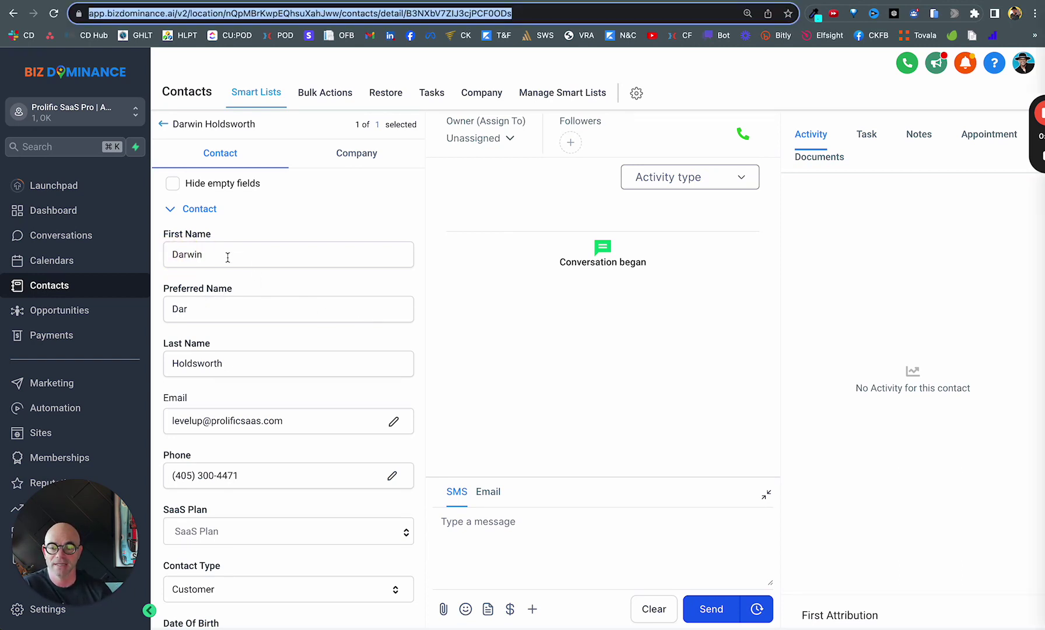
pyautogui.moveTo(228, 258); pyautogui.dragTo(166, 255)
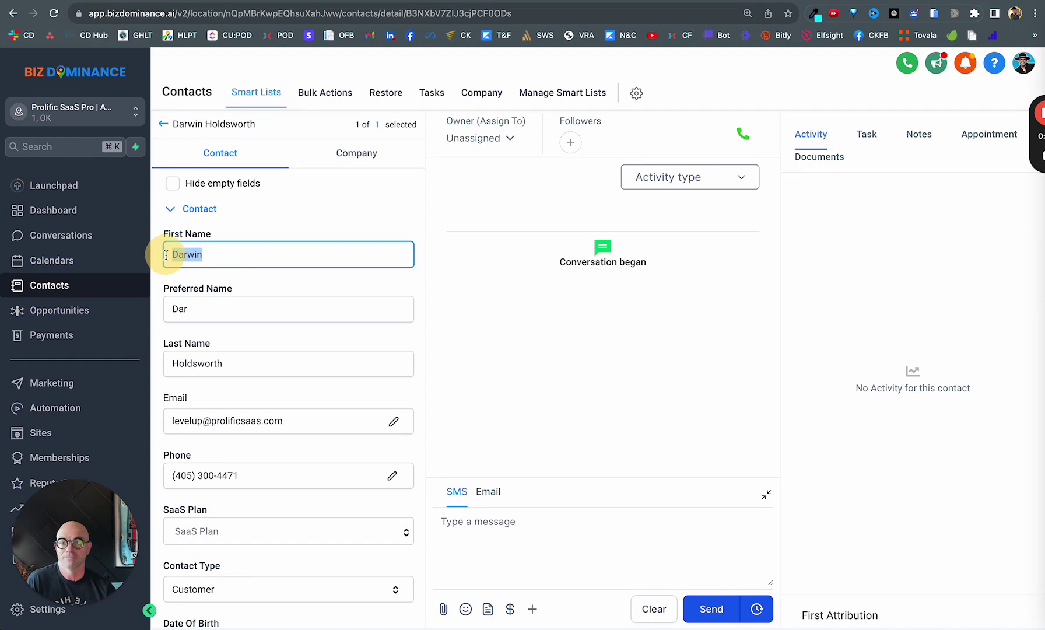
pyautogui.moveTo(198, 311); pyautogui.dragTo(166, 308)
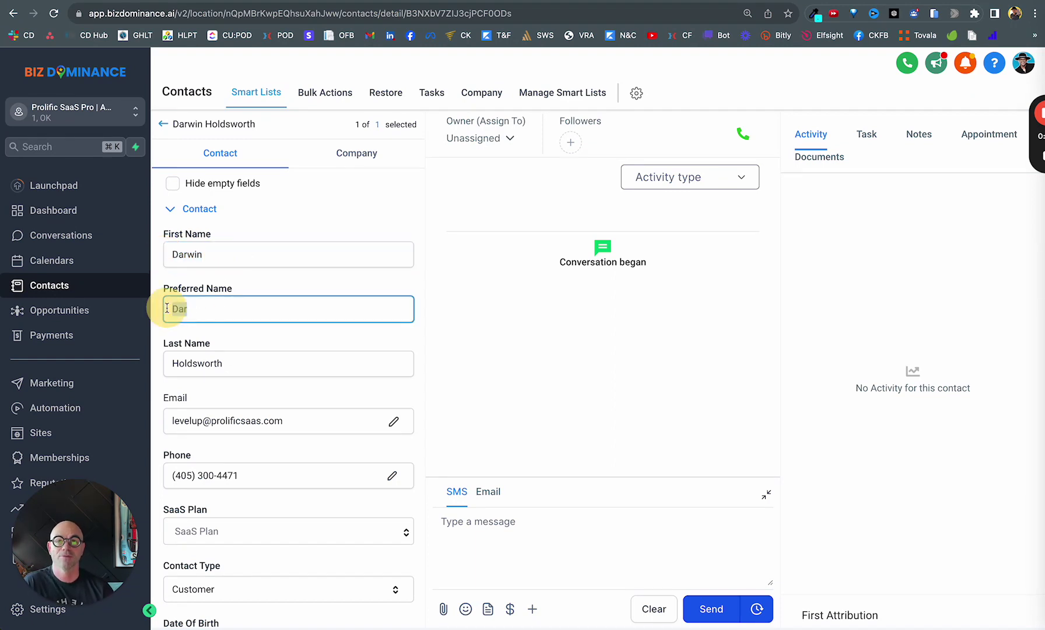
pyautogui.moveTo(243, 362); pyautogui.dragTo(187, 360)
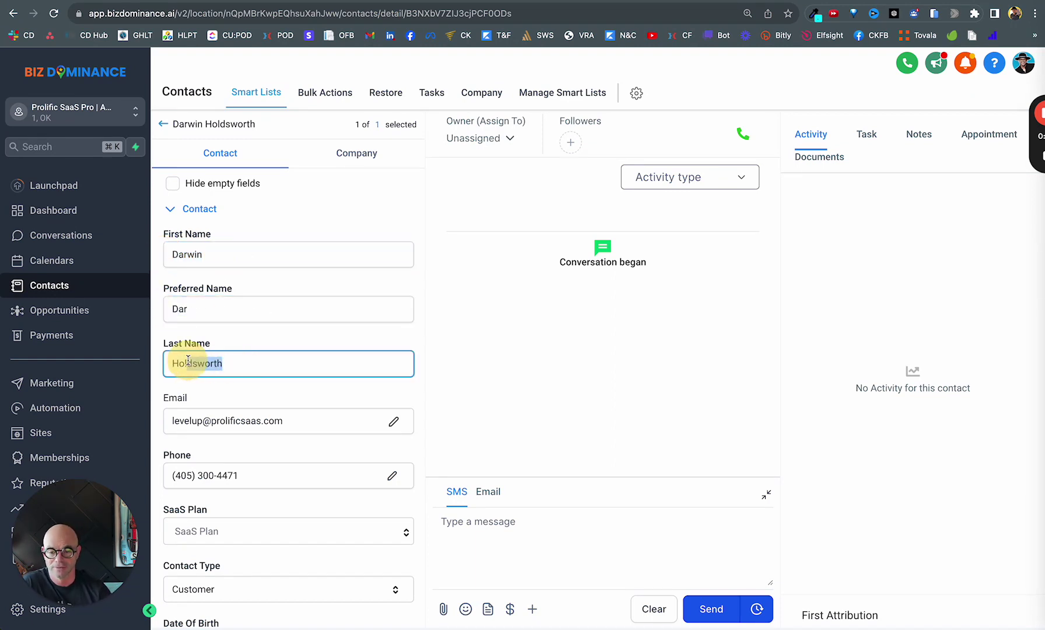
pyautogui.scroll(-3, 324, 438)
pyautogui.scroll(2, 326, 444)
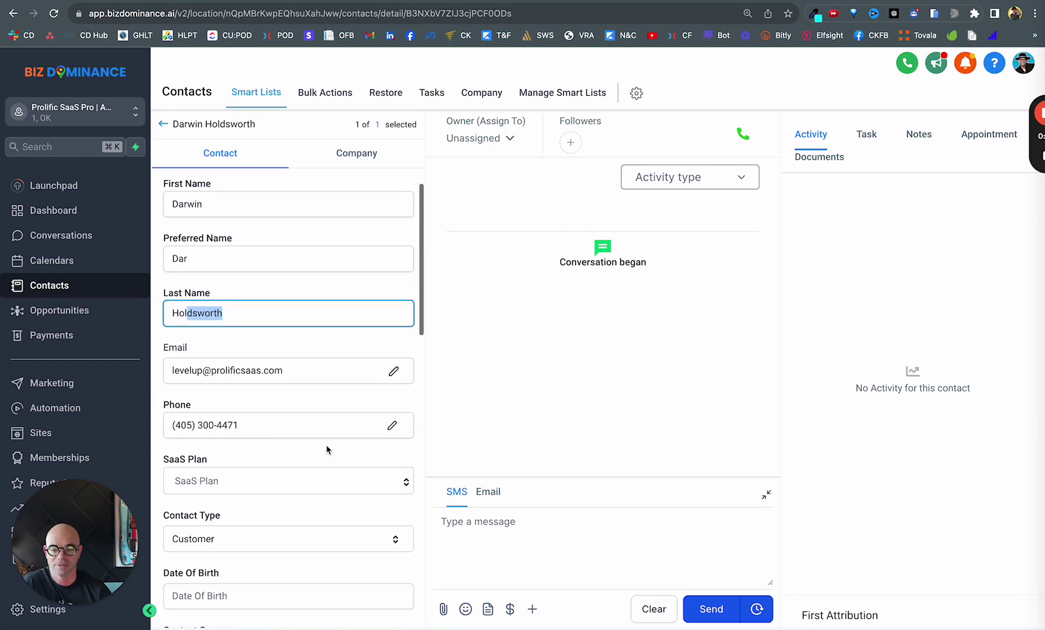
pyautogui.scroll(2, 307, 457)
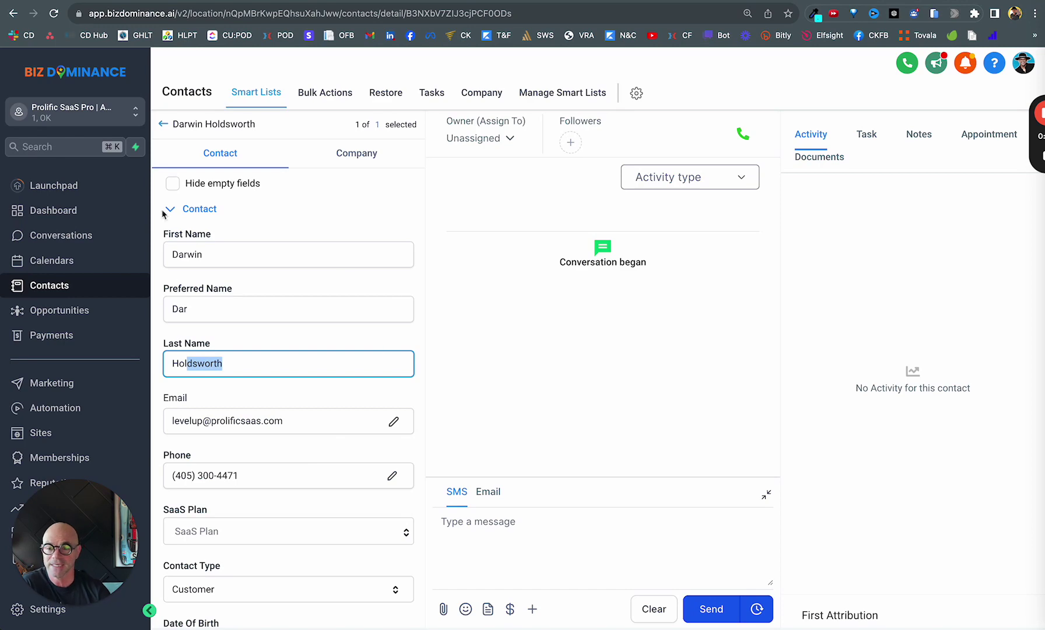
pyautogui.moveTo(76, 543); pyautogui.dragTo(275, 432)
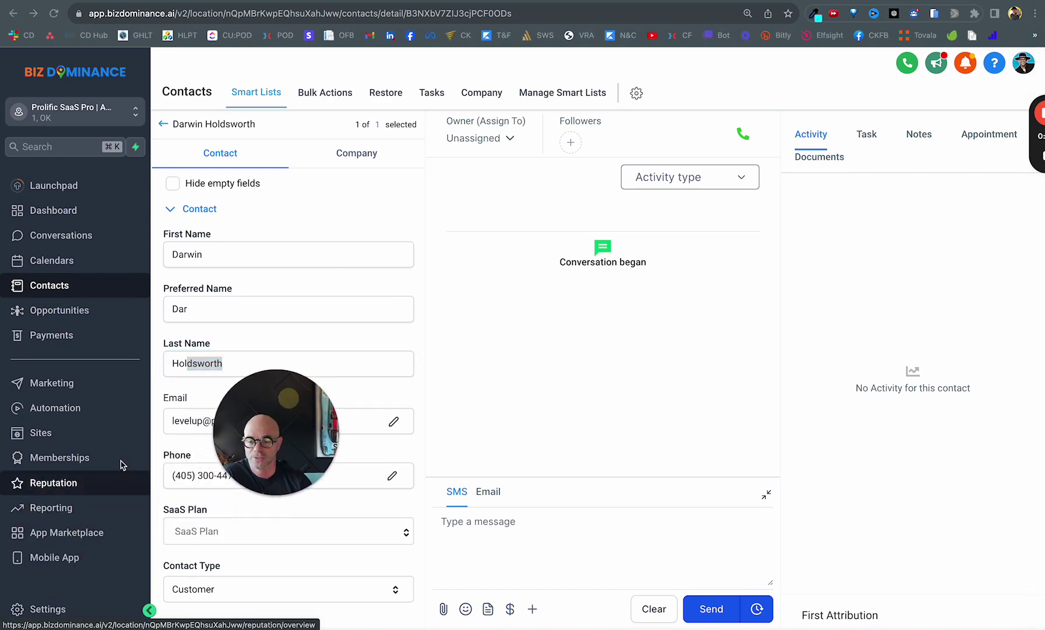
# Step: Open the Custom Fields page in the sub-account settings
pyautogui.click(48, 609)
pyautogui.click(48, 609)
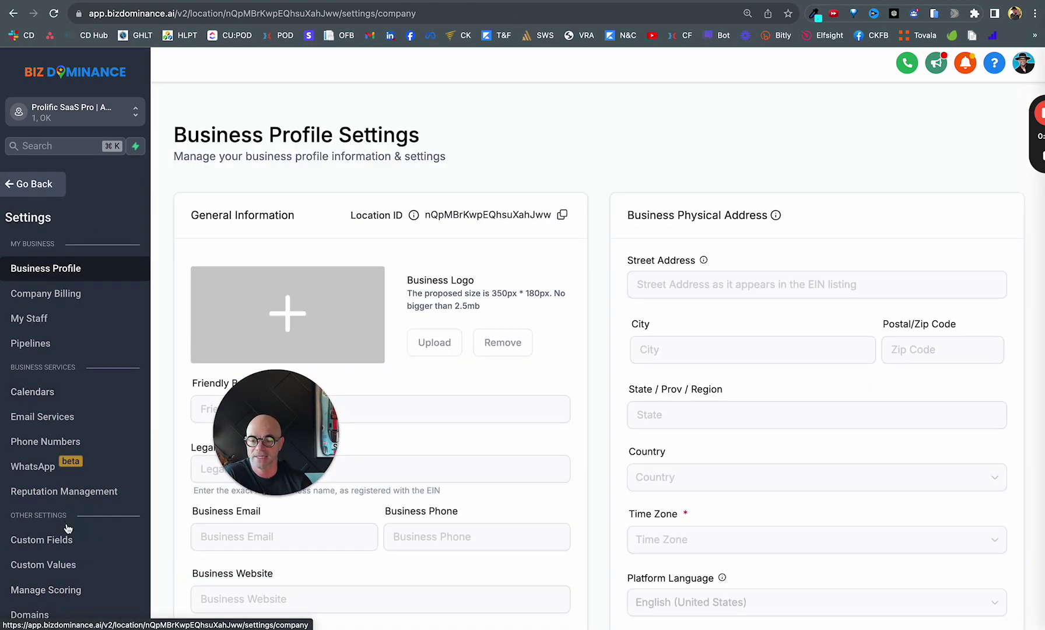
pyautogui.scroll(-3, 67, 528)
pyautogui.click(39, 337)
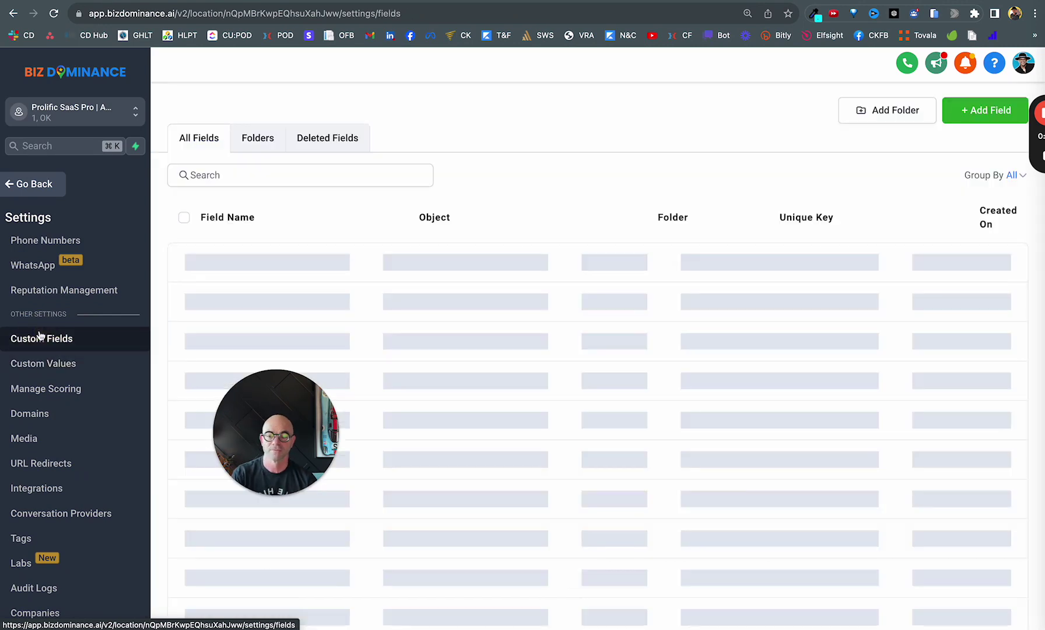
pyautogui.moveTo(273, 439); pyautogui.dragTo(91, 465)
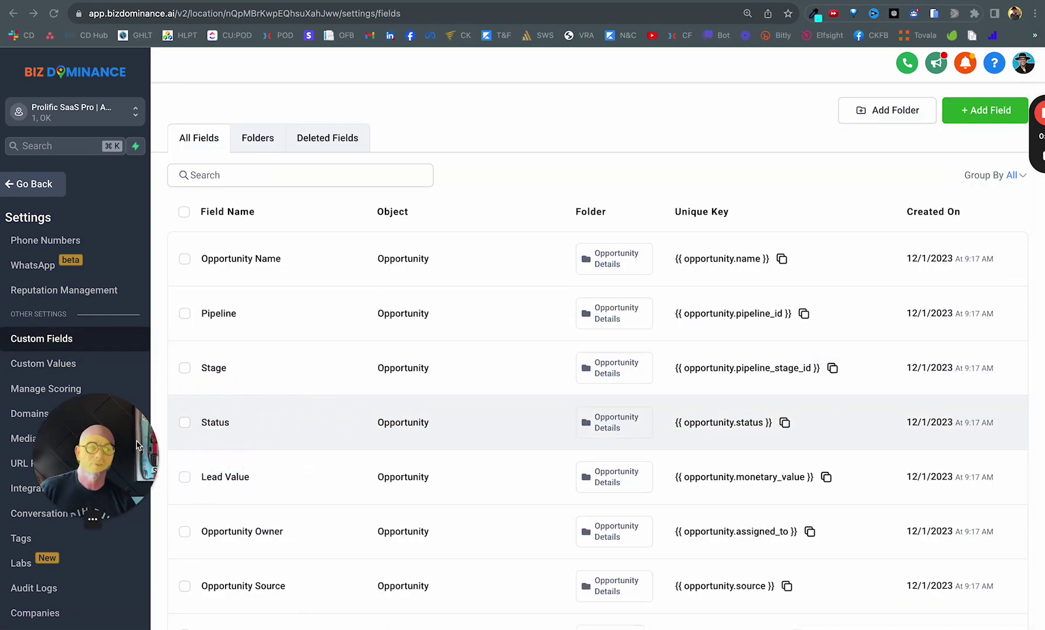
# Step: Start a new Single Line custom field for the Contact object, check its group choices, and discard it
pyautogui.click(988, 110)
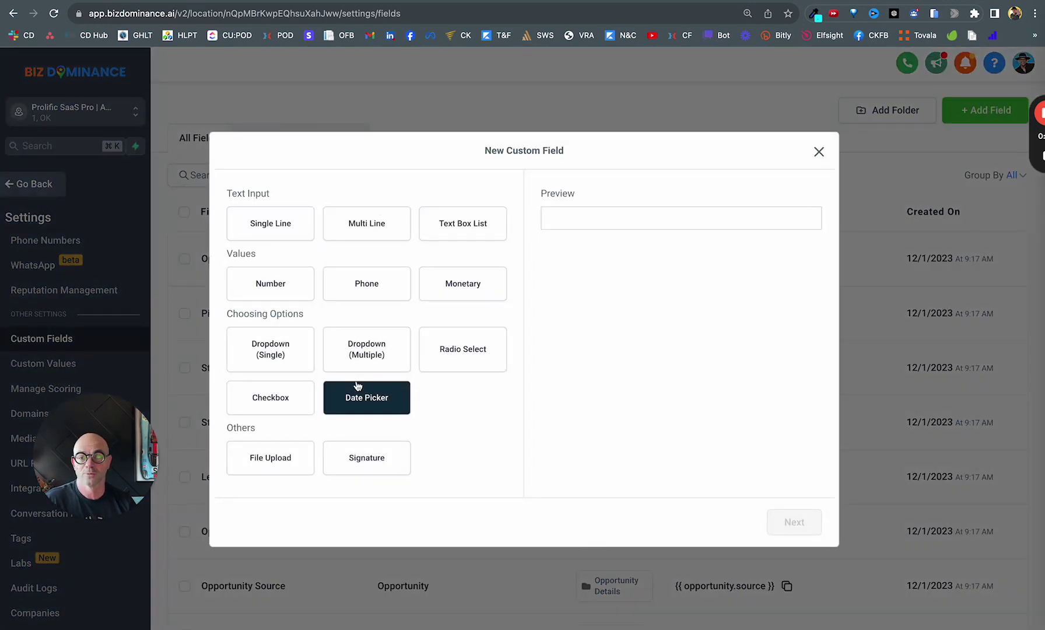
pyautogui.click(270, 231)
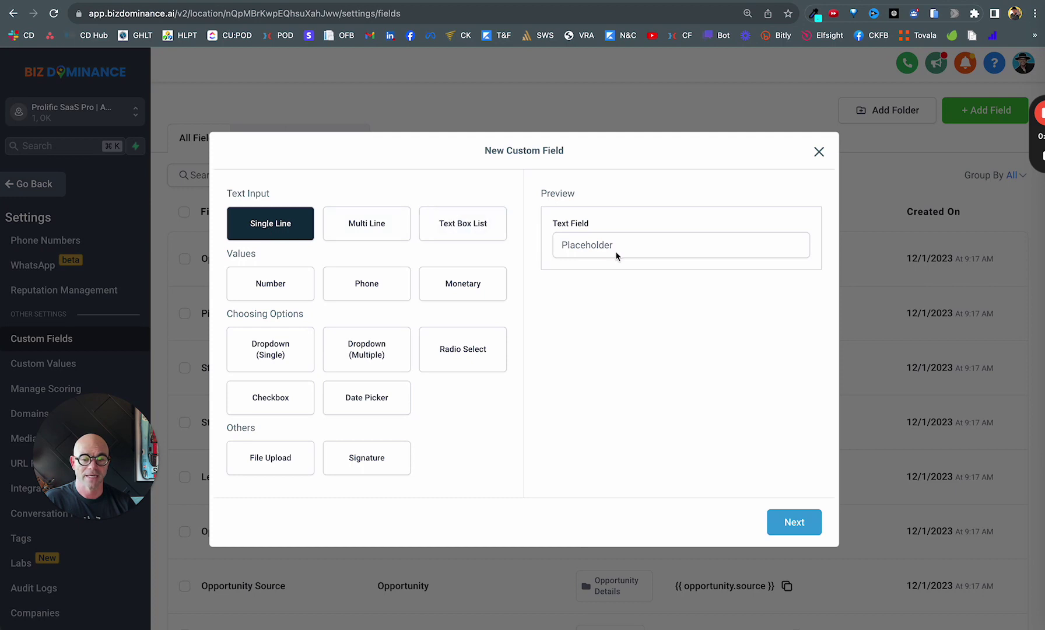
pyautogui.click(804, 525)
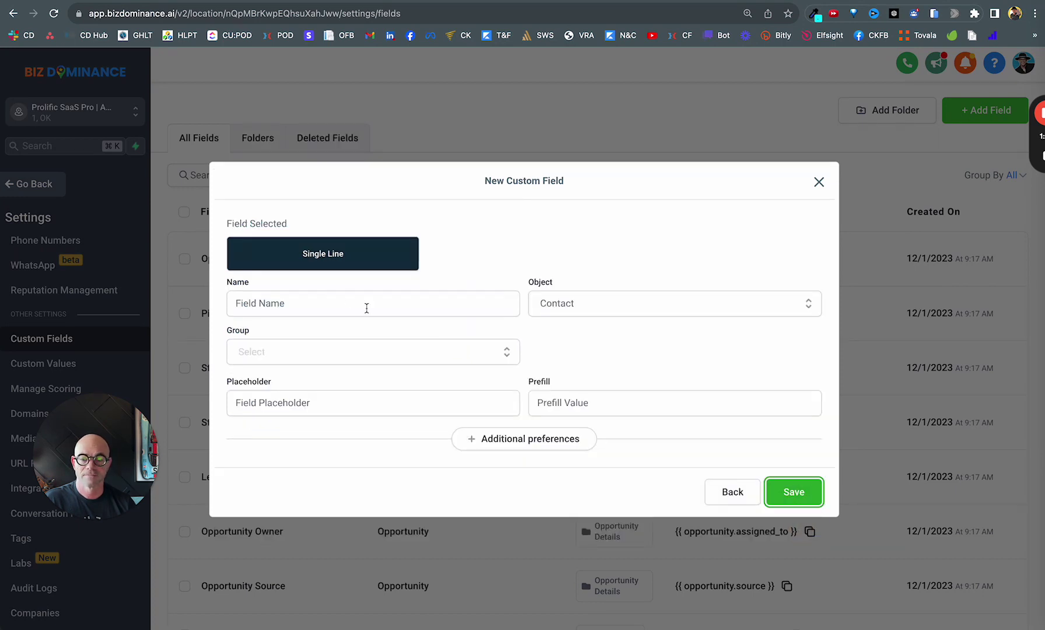
pyautogui.click(291, 309)
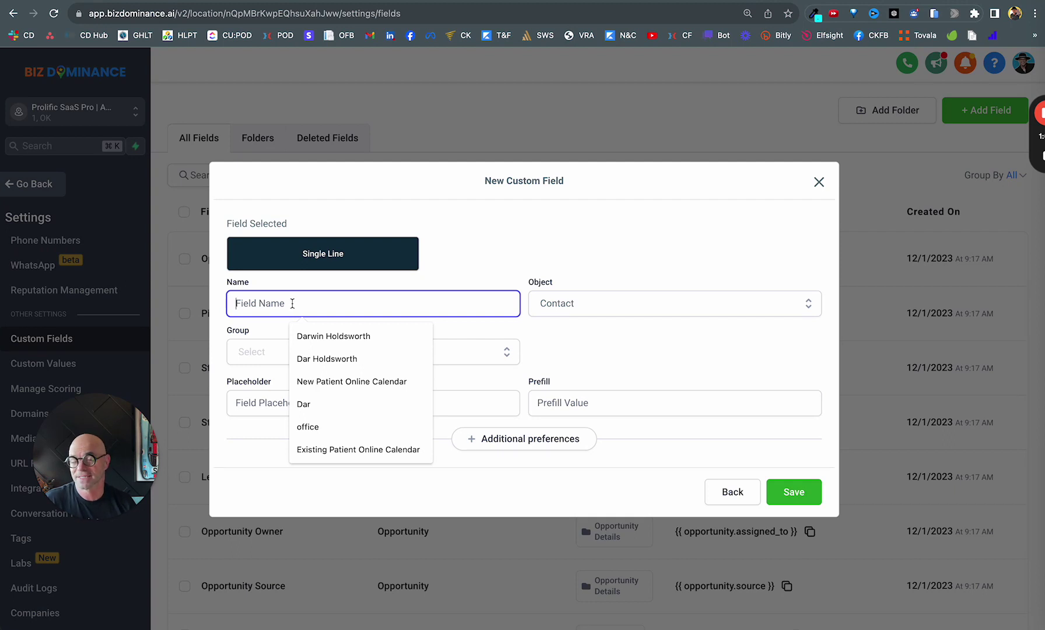
pyautogui.click(499, 355)
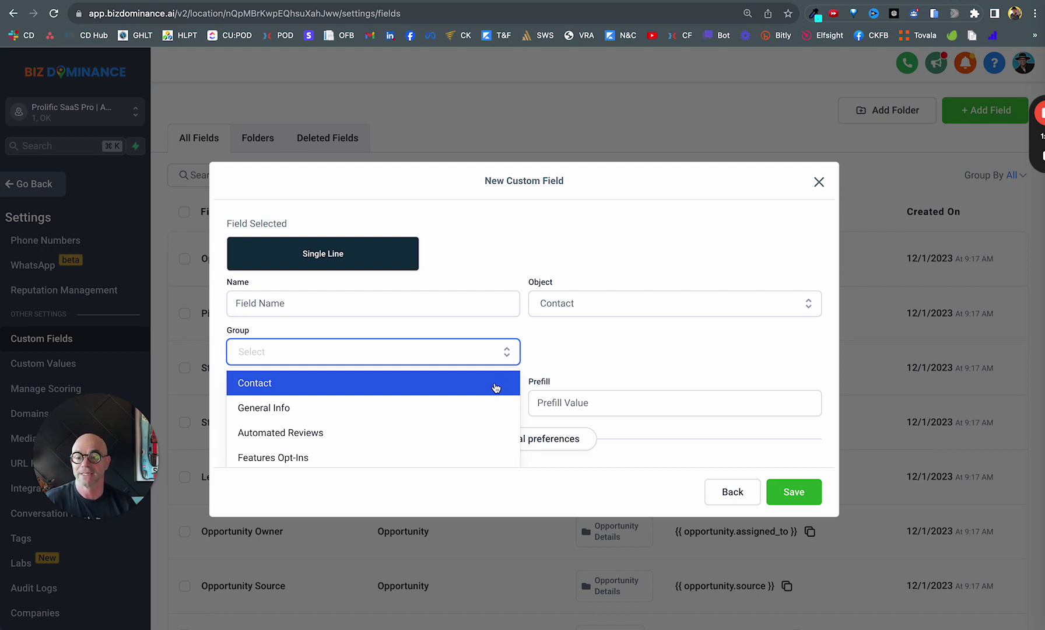
pyautogui.click(615, 333)
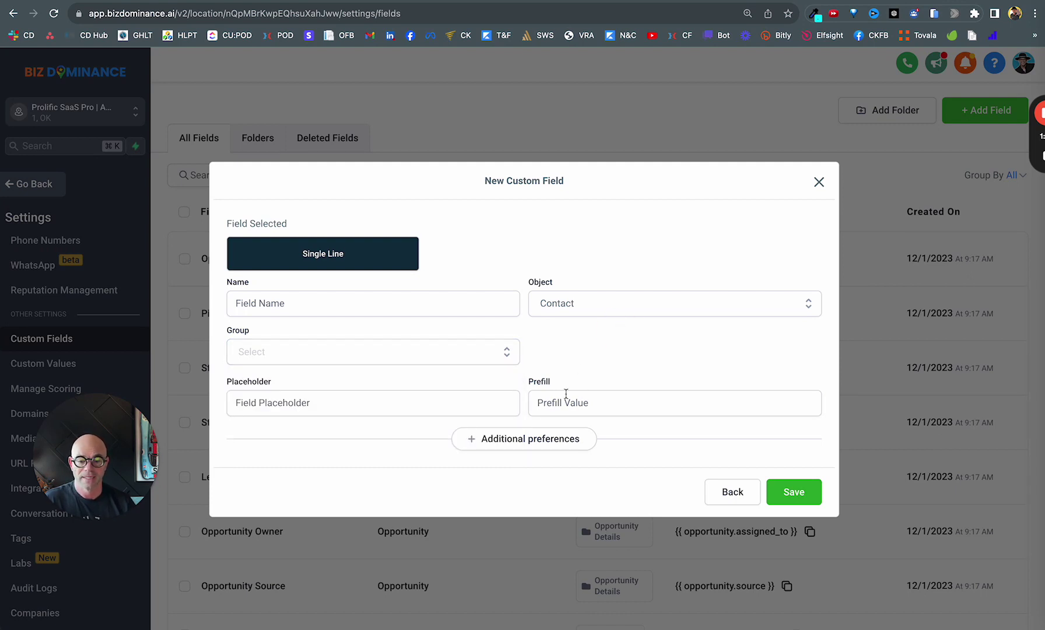
pyautogui.click(818, 182)
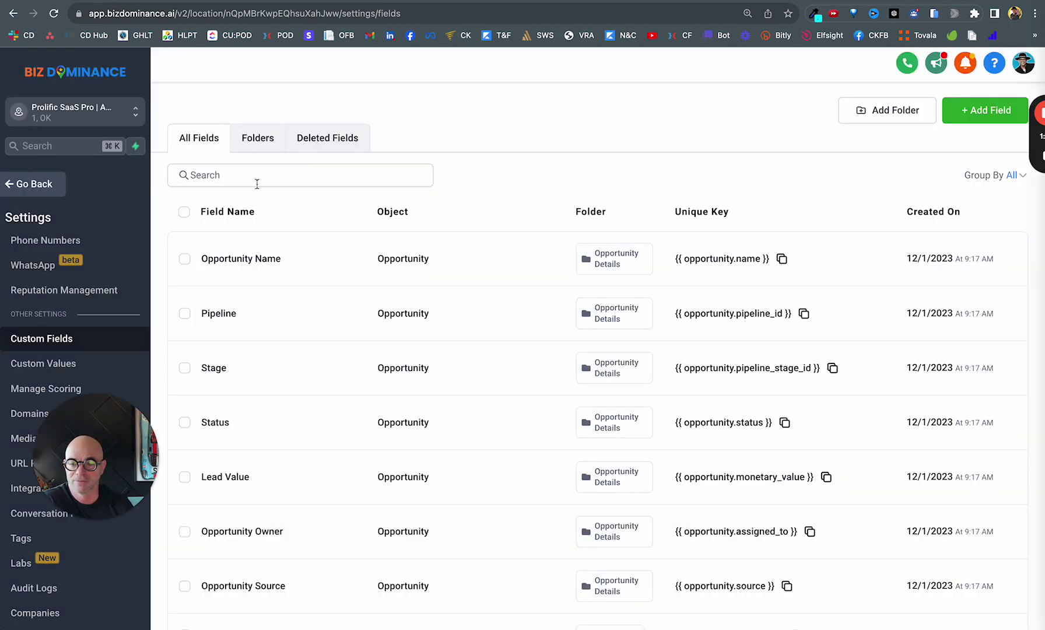
# Step: Examine where Preferred Name sits in the Contact folder of the custom fields, and leave the settings
pyautogui.click(259, 143)
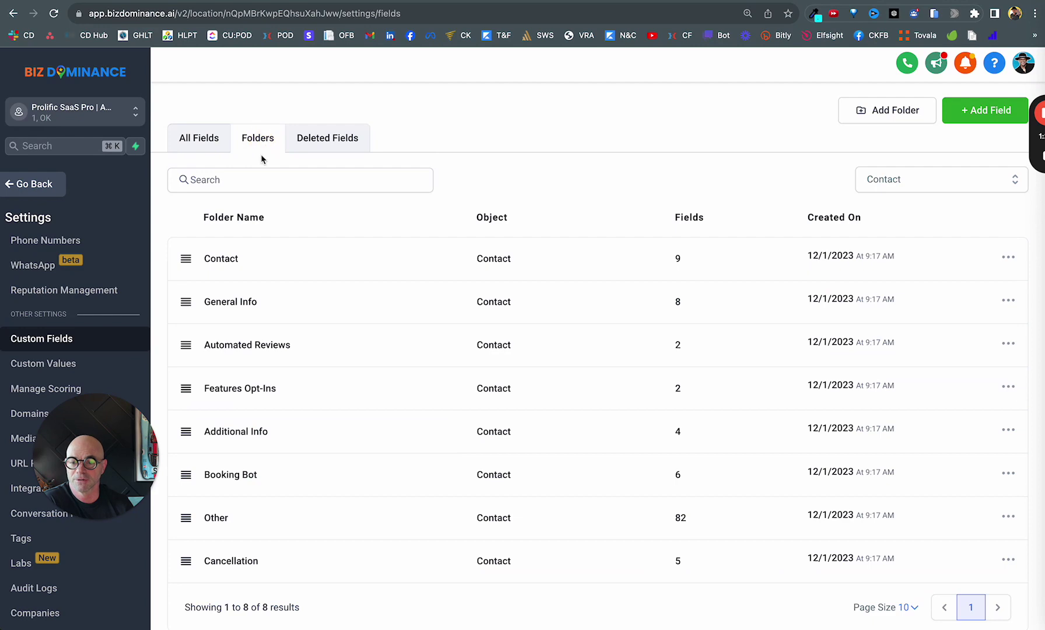
pyautogui.click(187, 259)
pyautogui.scroll(-1, 358, 410)
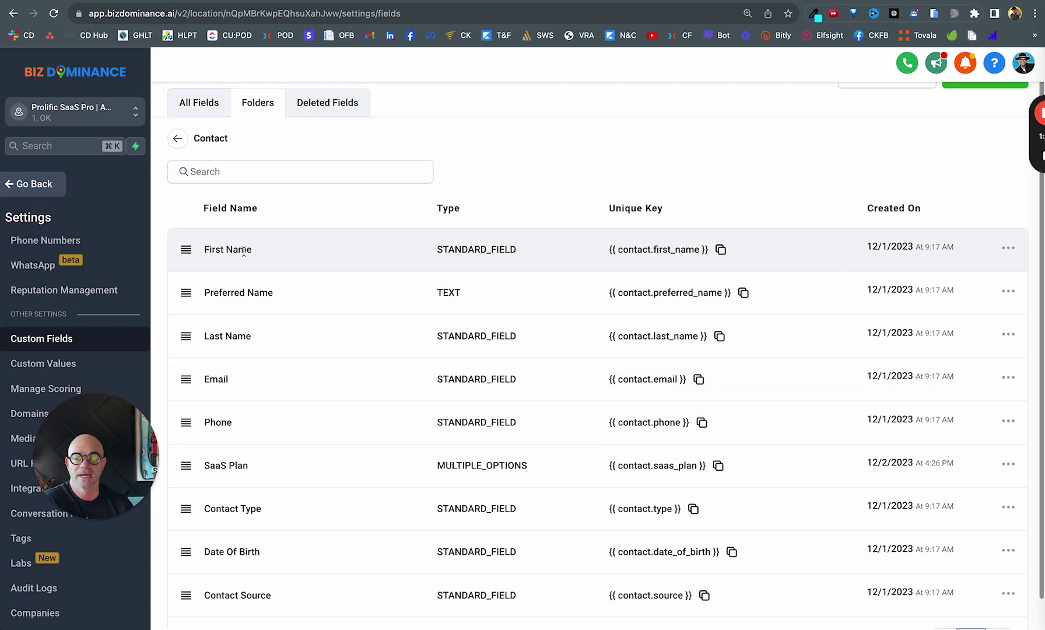
pyautogui.moveTo(185, 292)
pyautogui.mouseDown()
pyautogui.moveTo(188, 436)
pyautogui.moveTo(183, 292)
pyautogui.mouseUp()
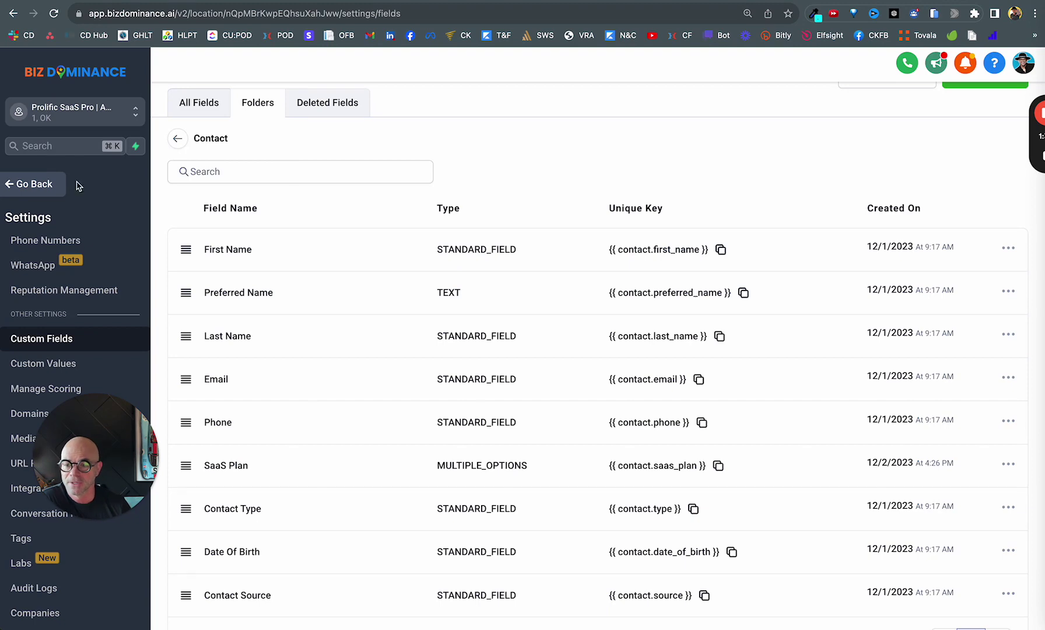
pyautogui.click(25, 178)
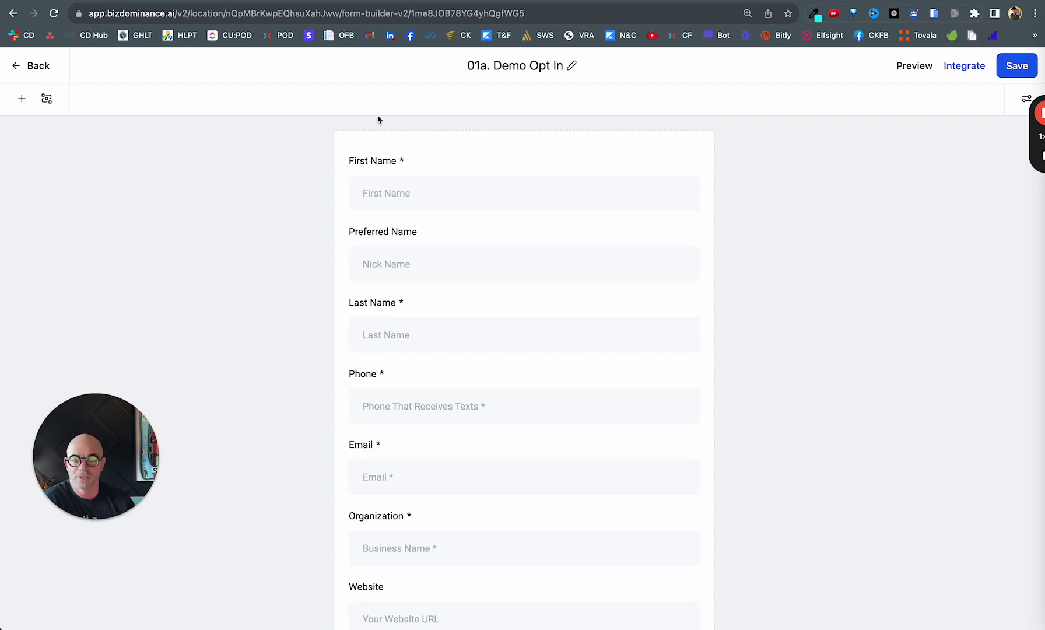
# Step: Examine the fields of the 01a. Demo Opt In form, including the settings of its Preferred Name field
pyautogui.scroll(-1, 506, 225)
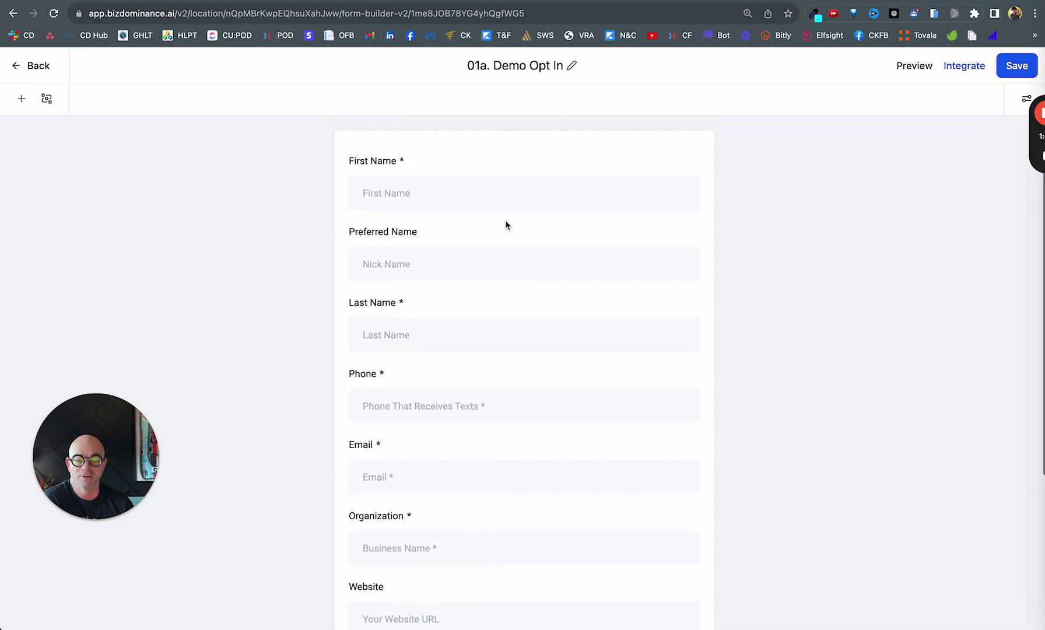
pyautogui.scroll(-1, 408, 193)
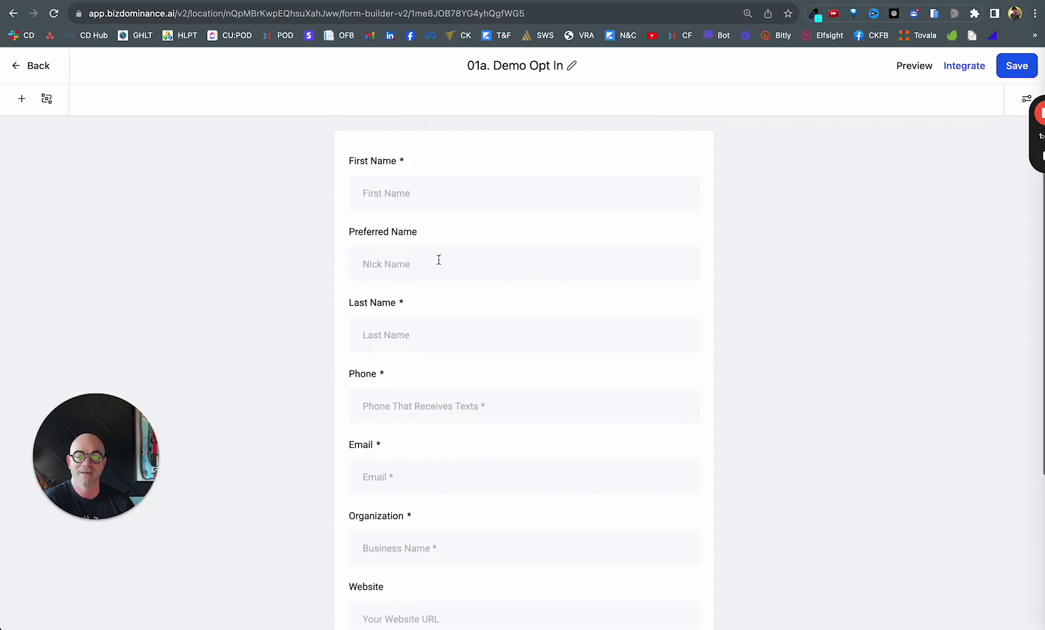
pyautogui.scroll(-2, 434, 262)
pyautogui.scroll(-3, 432, 312)
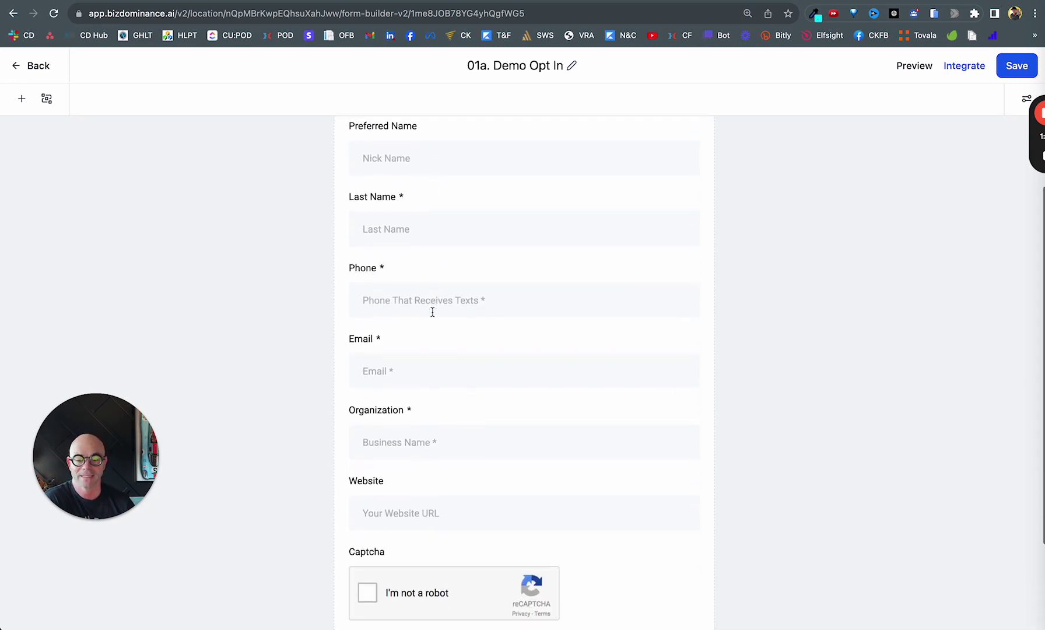
pyautogui.scroll(4, 432, 312)
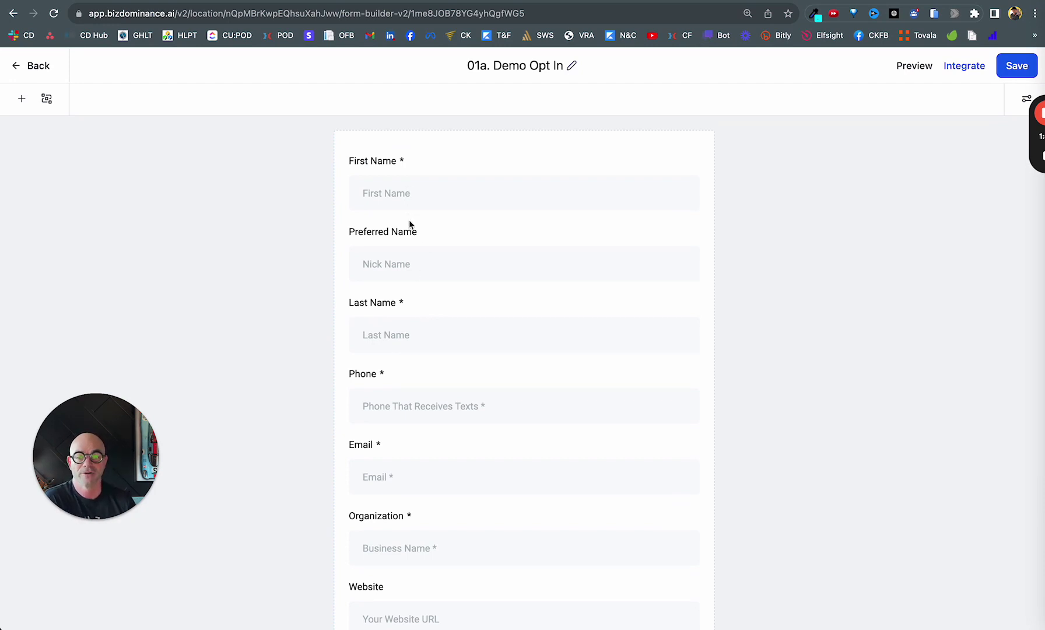
pyautogui.moveTo(398, 193)
pyautogui.mouseDown()
pyautogui.moveTo(473, 193)
pyautogui.moveTo(408, 193)
pyautogui.mouseUp()
pyautogui.click(416, 263)
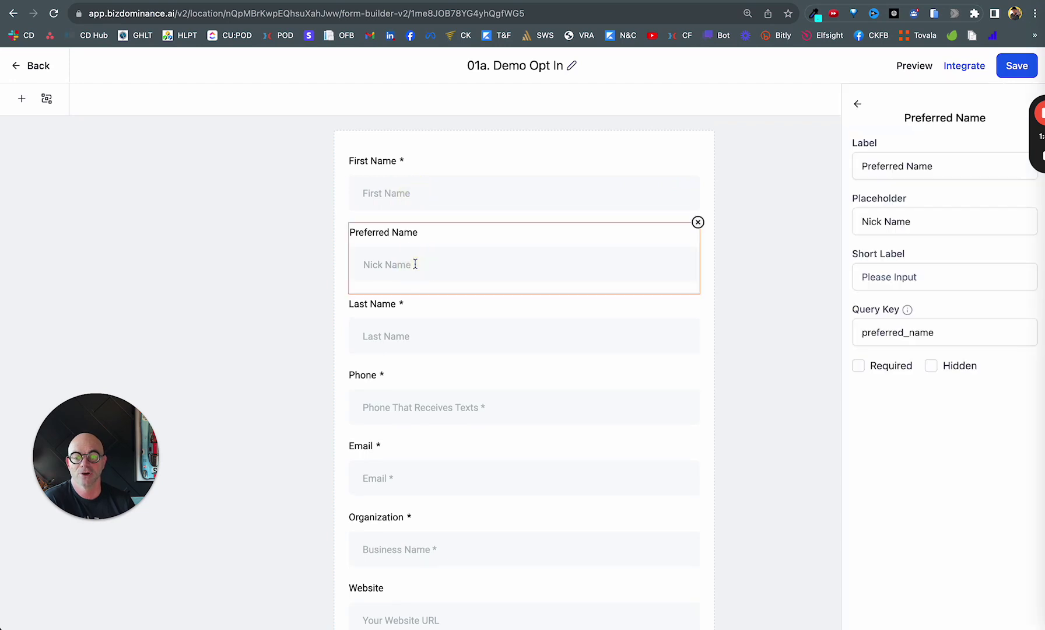
pyautogui.click(414, 330)
pyautogui.click(752, 332)
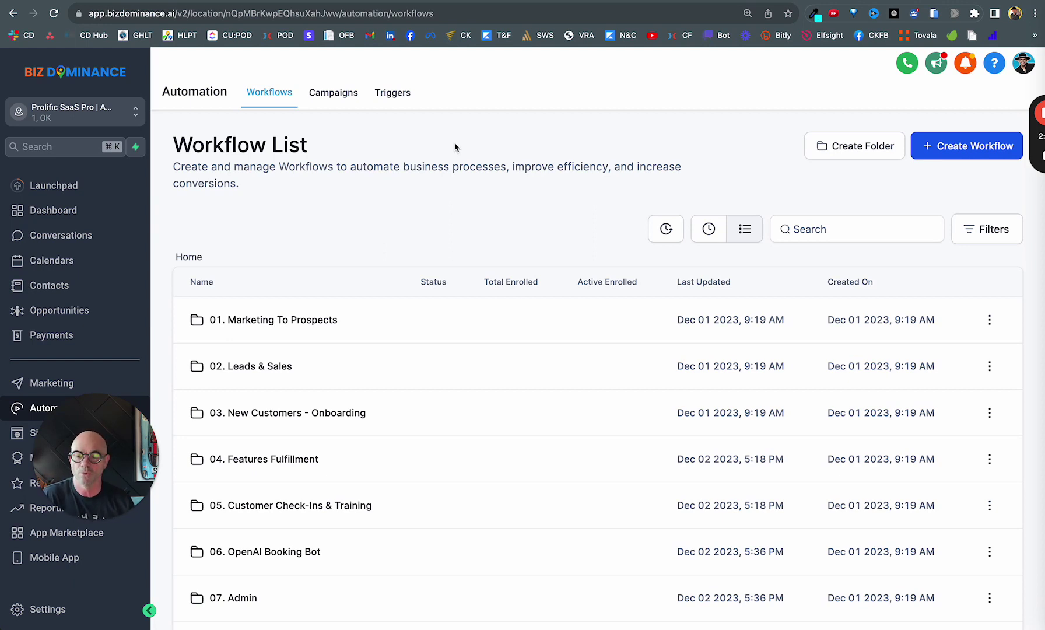
# Step: Open the SMS: Birthday action of the 7c. Birthday SMS workflow in the 07. Admin folder
pyautogui.moveTo(123, 467); pyautogui.dragTo(116, 519)
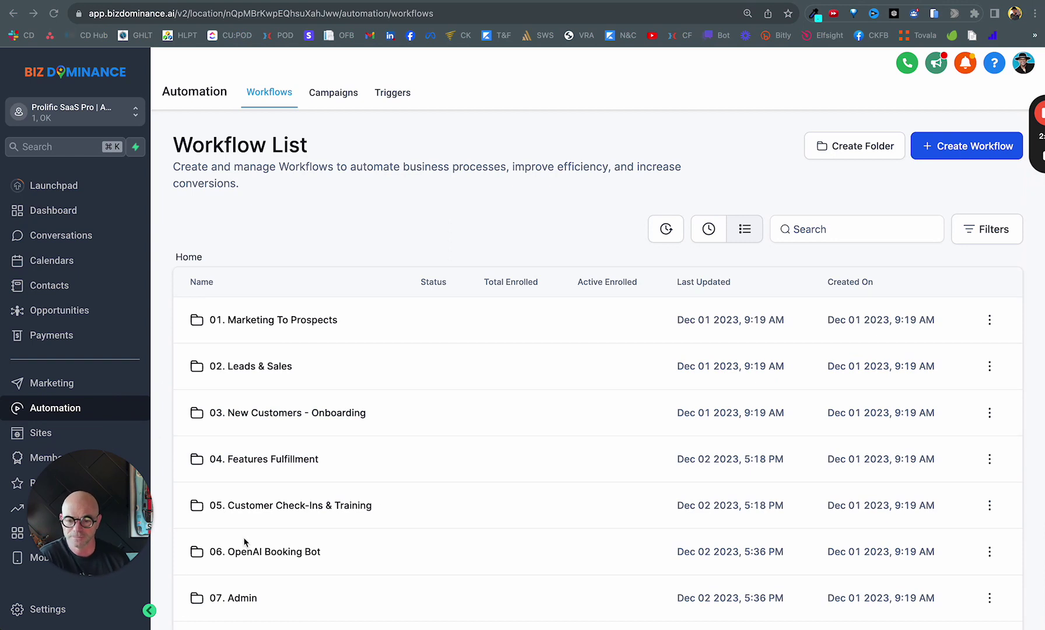
pyautogui.click(241, 598)
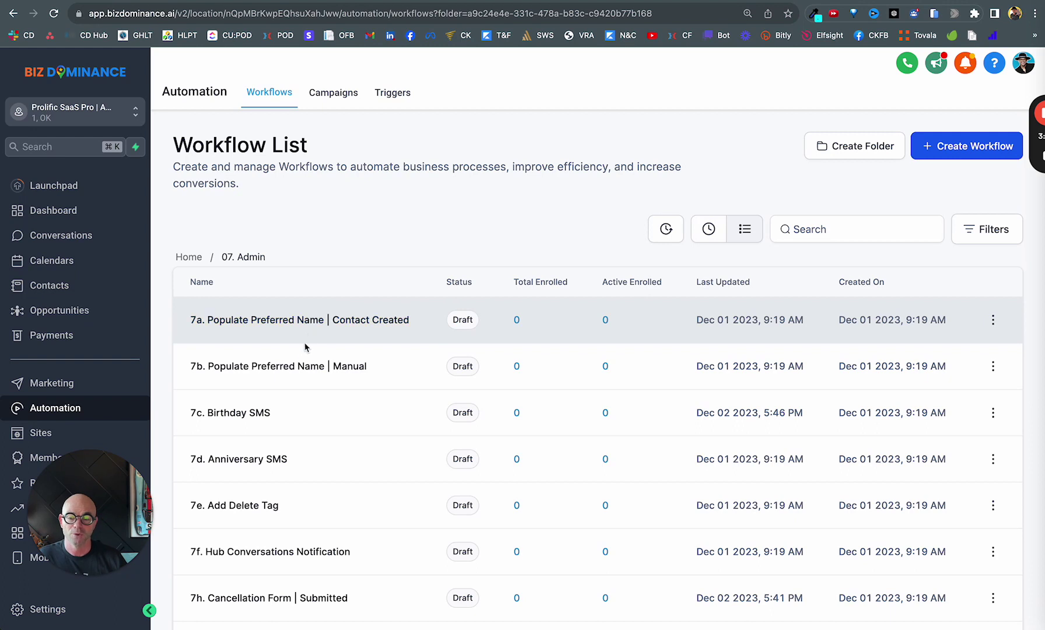
pyautogui.click(234, 414)
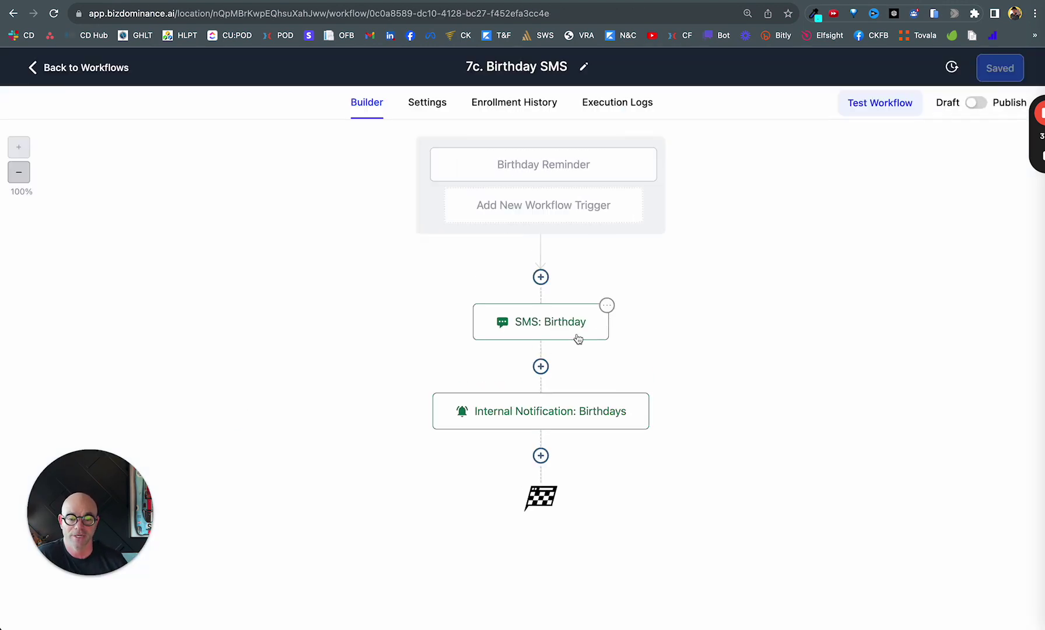
pyautogui.click(549, 329)
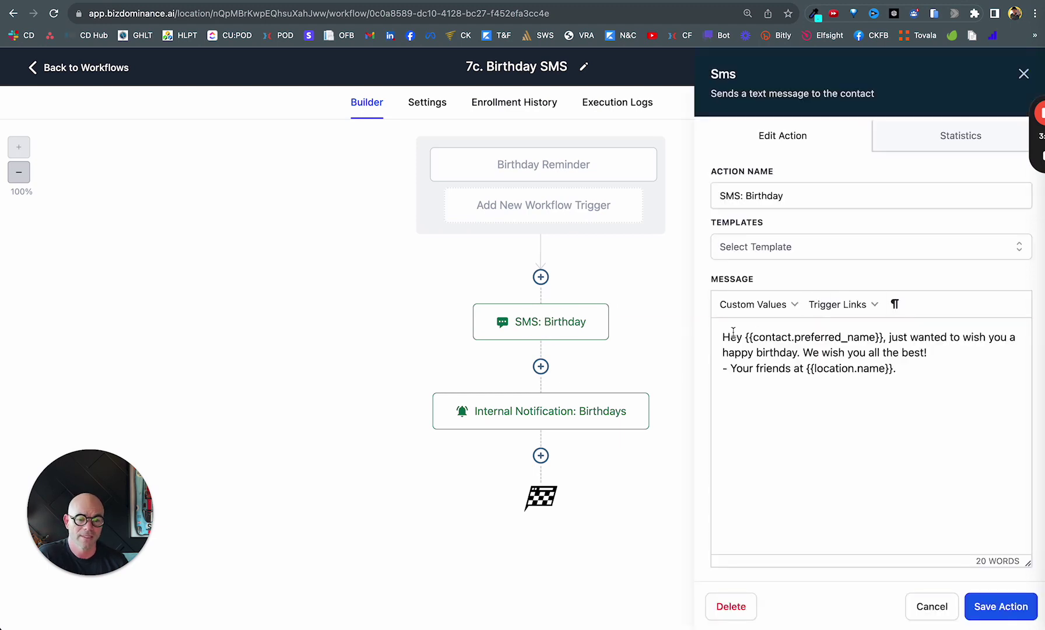
# Step: Examine the {{contact.preferred_name}} greeting in the birthday message, close the action unedited, and return to the 07. Admin workflow list
pyautogui.moveTo(723, 337); pyautogui.dragTo(887, 342)
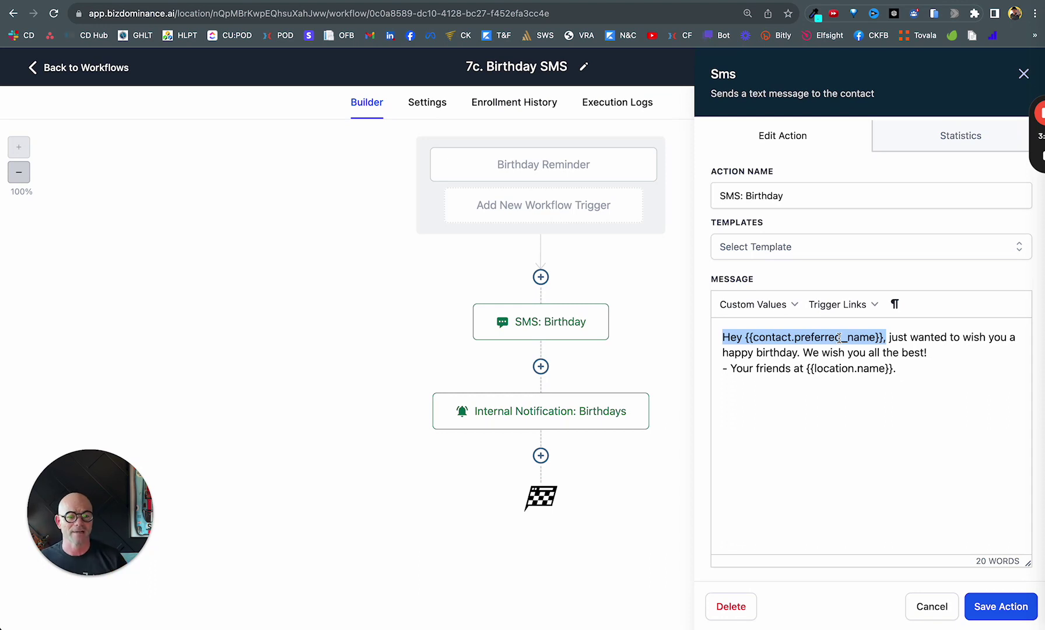
pyautogui.click(814, 348)
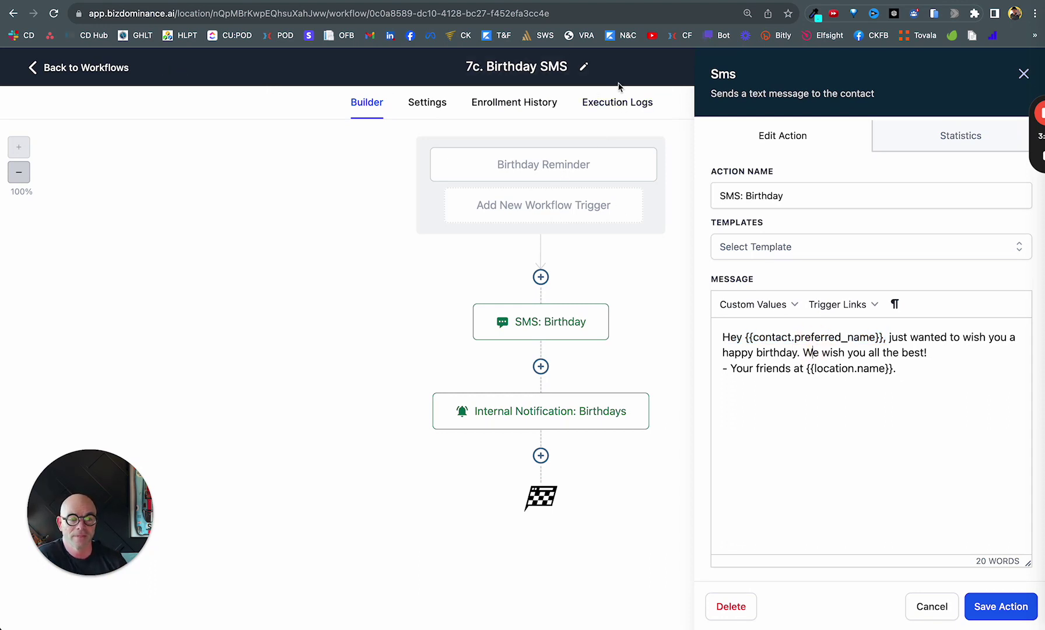
pyautogui.click(1024, 74)
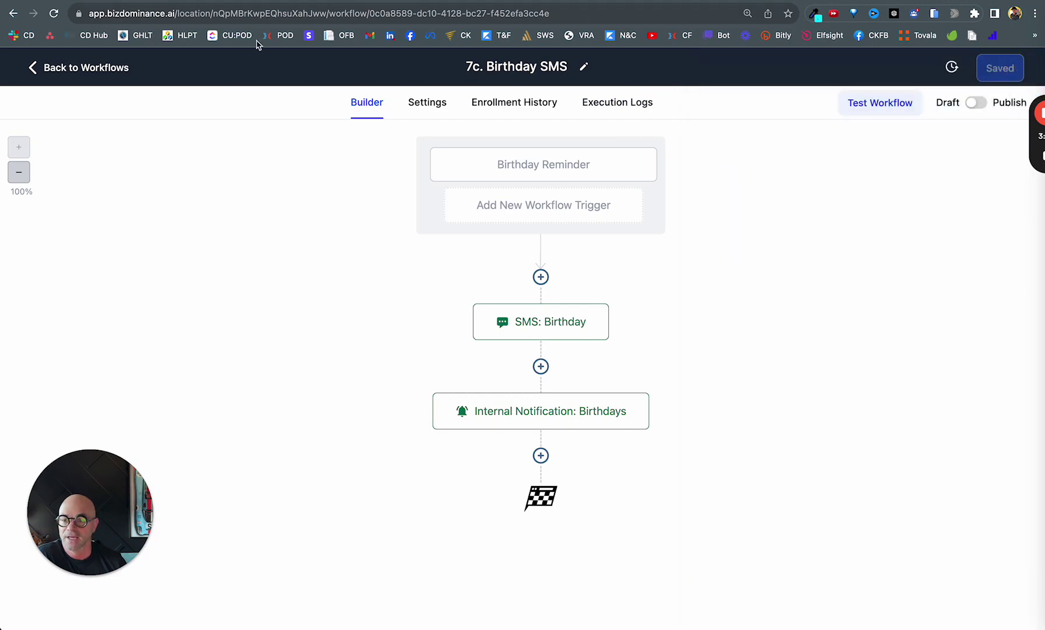
pyautogui.click(109, 70)
pyautogui.scroll(-3, 358, 221)
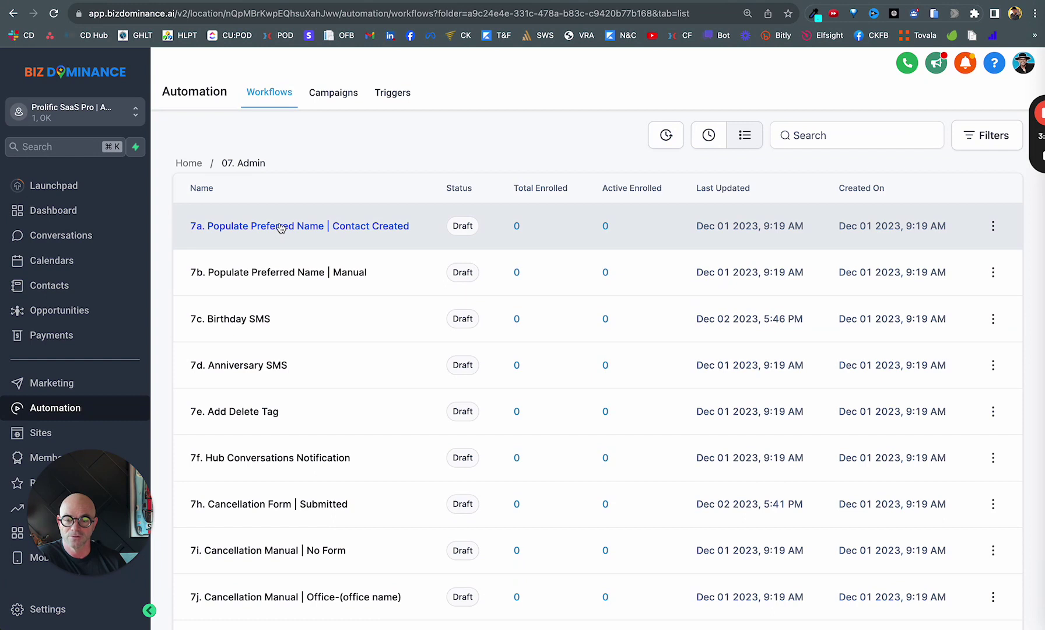
# Step: Open the 7a. Populate Preferred Name | Contact Created workflow and examine its trigger and its Preferred name is empty condition without editing them
pyautogui.click(280, 227)
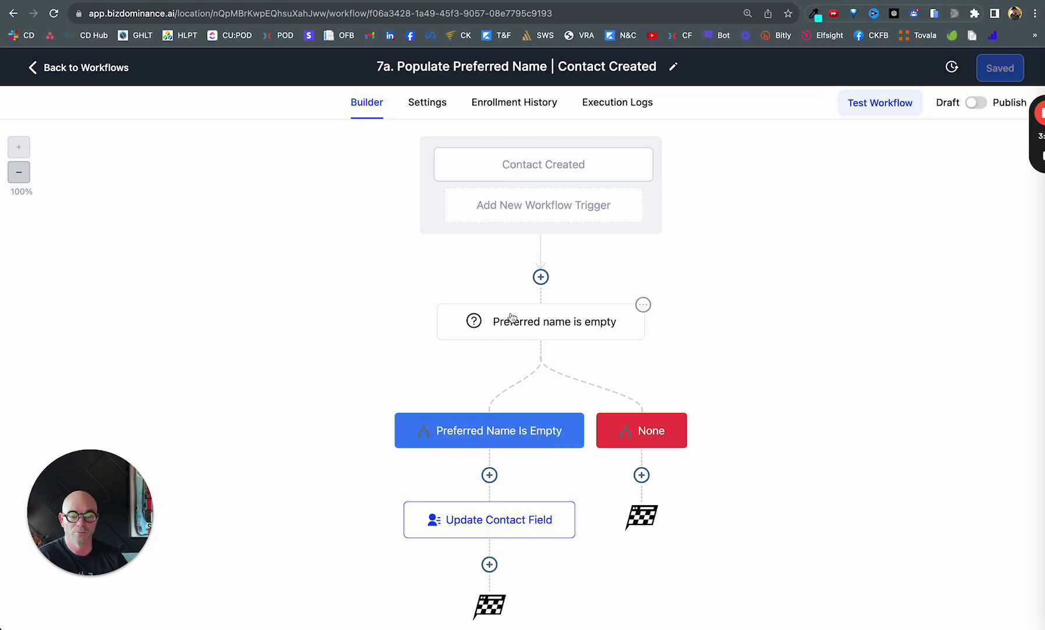
pyautogui.click(502, 161)
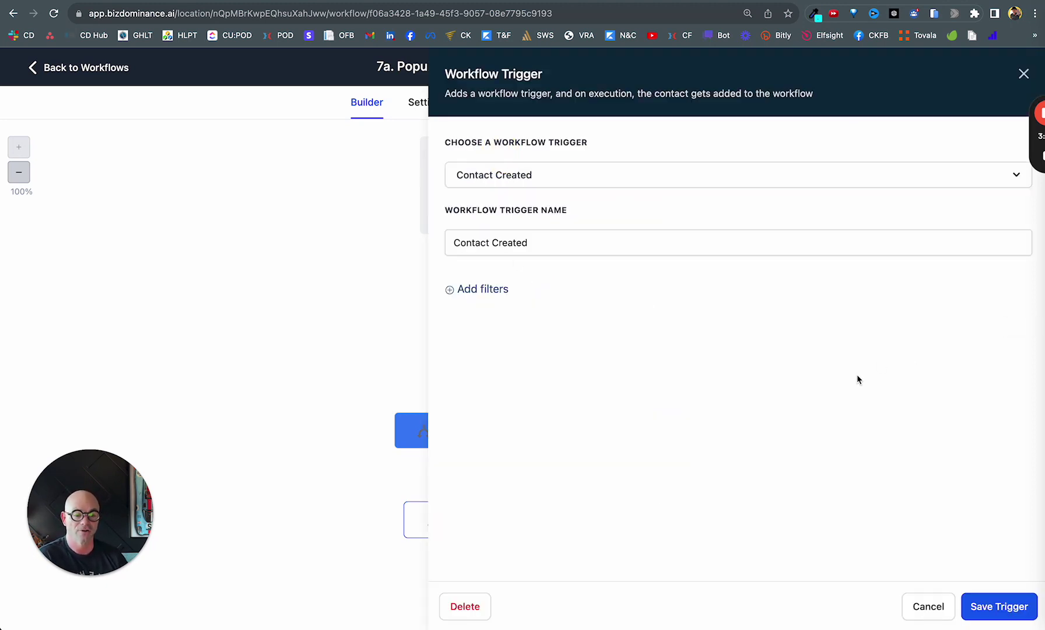
pyautogui.click(924, 608)
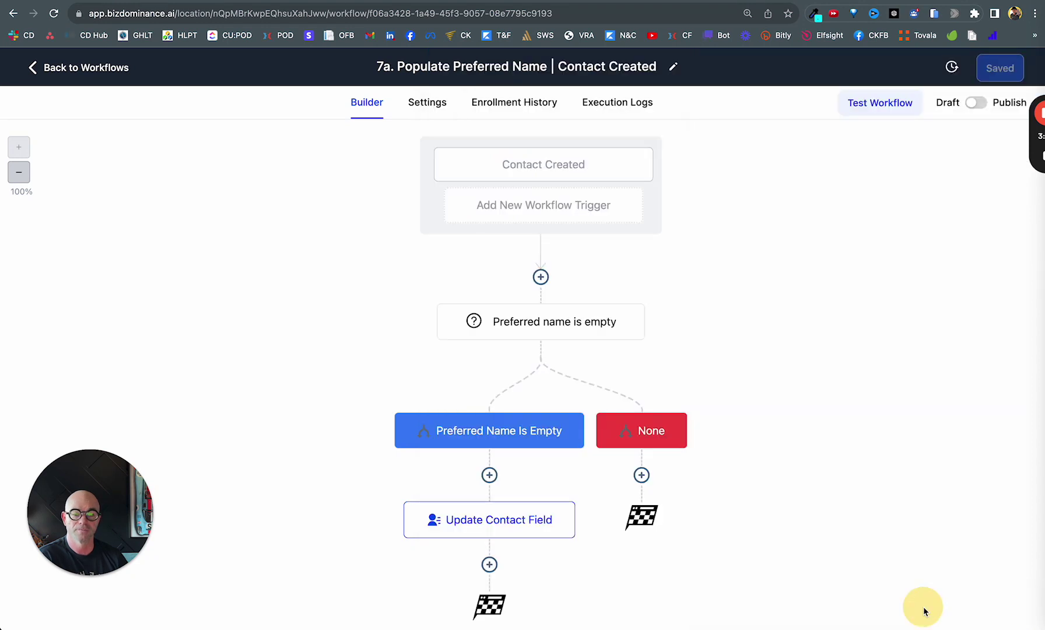
pyautogui.click(513, 323)
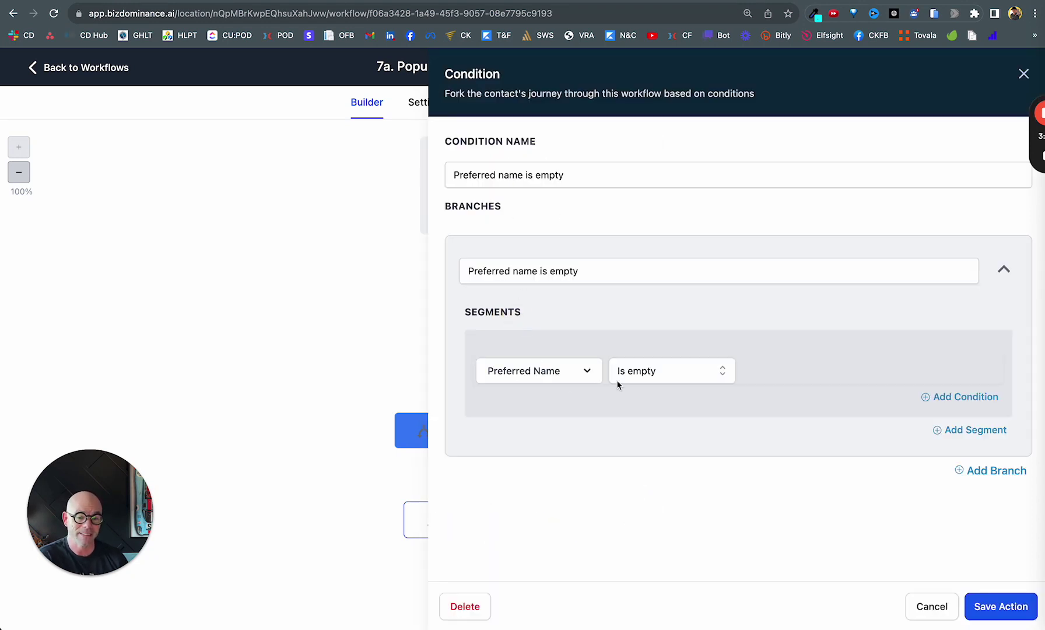
pyautogui.click(930, 607)
# Step: Examine which field and value the Update Contact Field action uses, close it unedited, and return to the workflow list
pyautogui.scroll(-1, 492, 370)
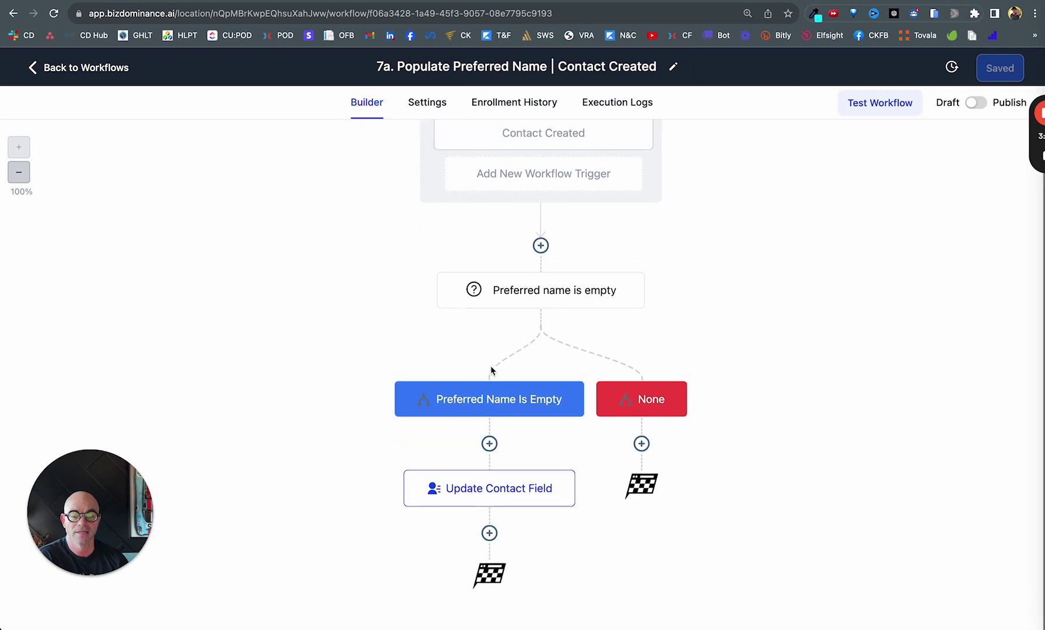
pyautogui.click(466, 490)
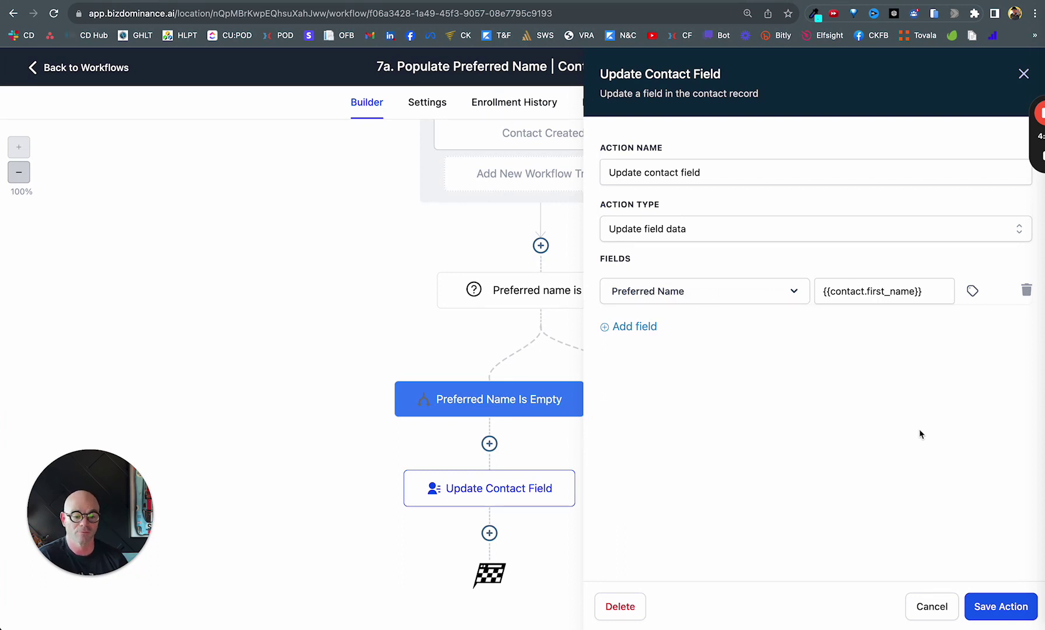
pyautogui.click(936, 607)
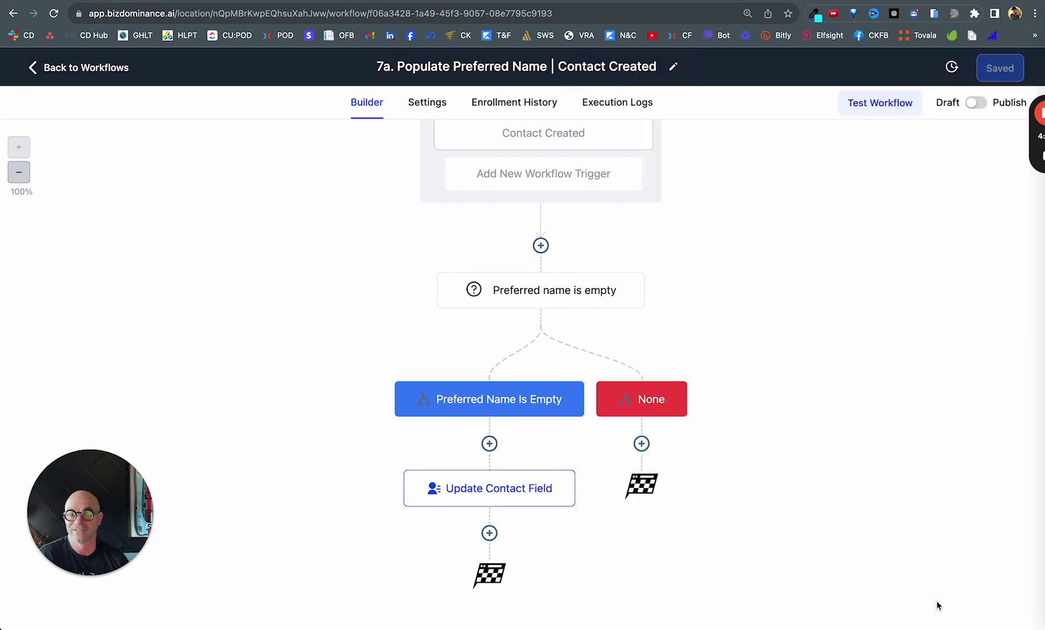
pyautogui.click(100, 77)
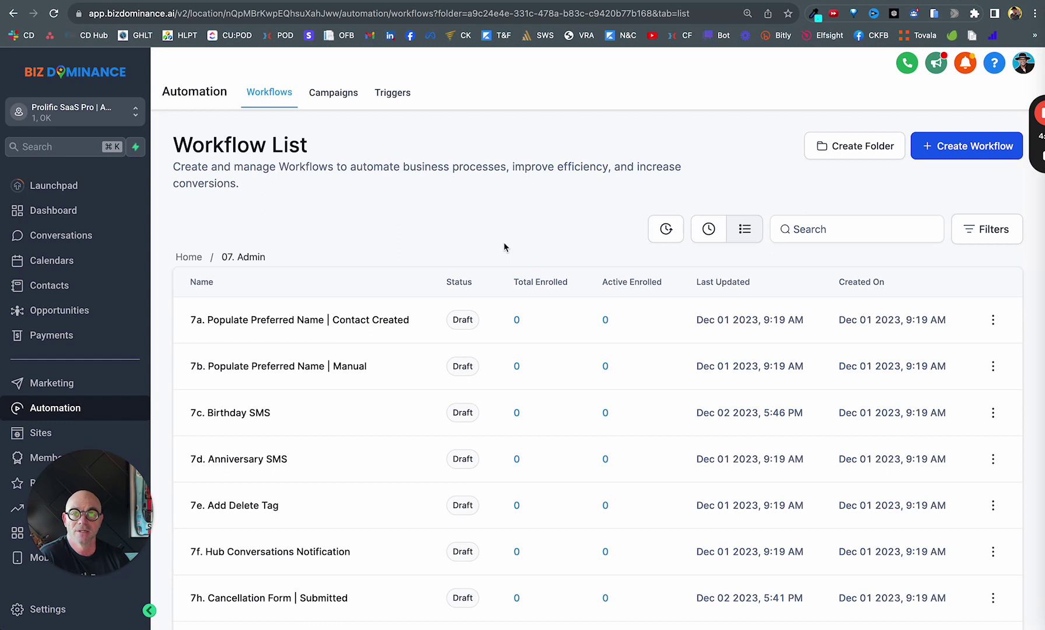
# Step: Examine the condition and the Update Contact Field action of the 7b. Populate Preferred Name | Manual workflow, and return to the workflow list unedited
pyautogui.click(295, 368)
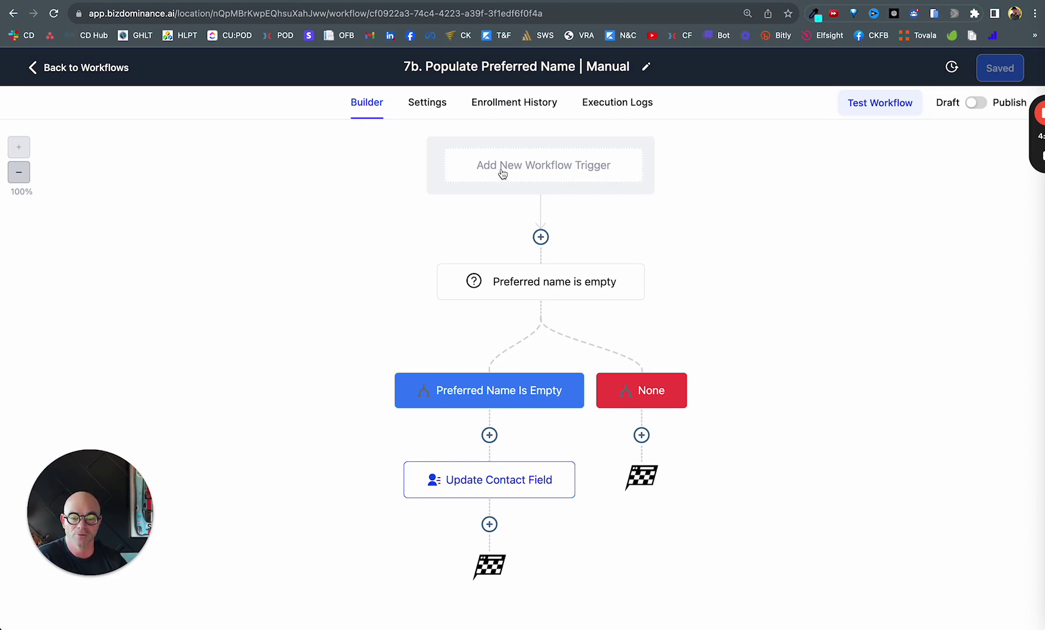
pyautogui.click(551, 298)
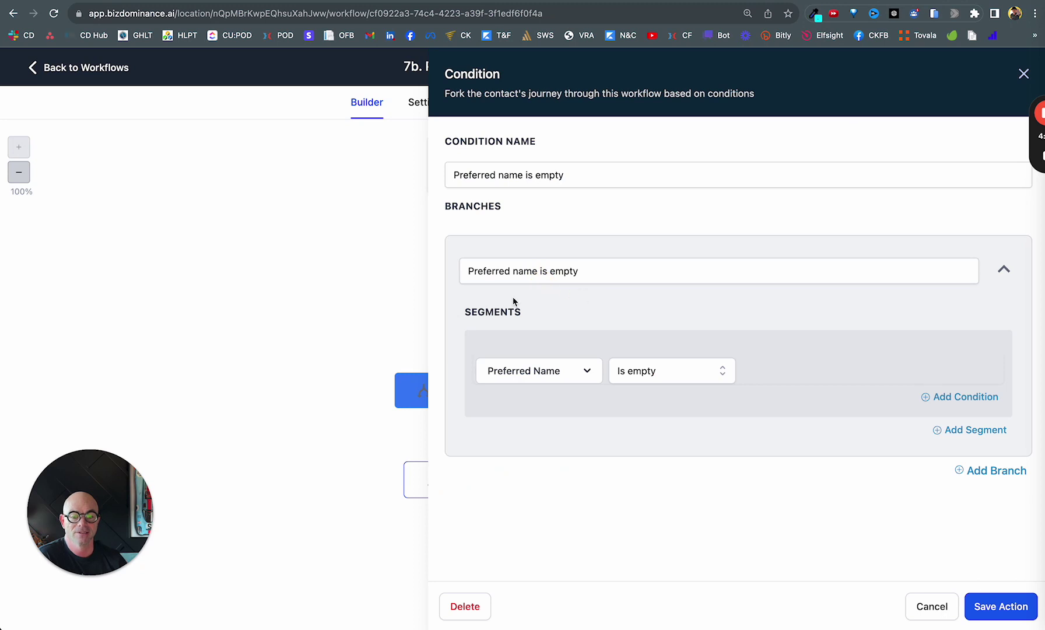
pyautogui.click(928, 610)
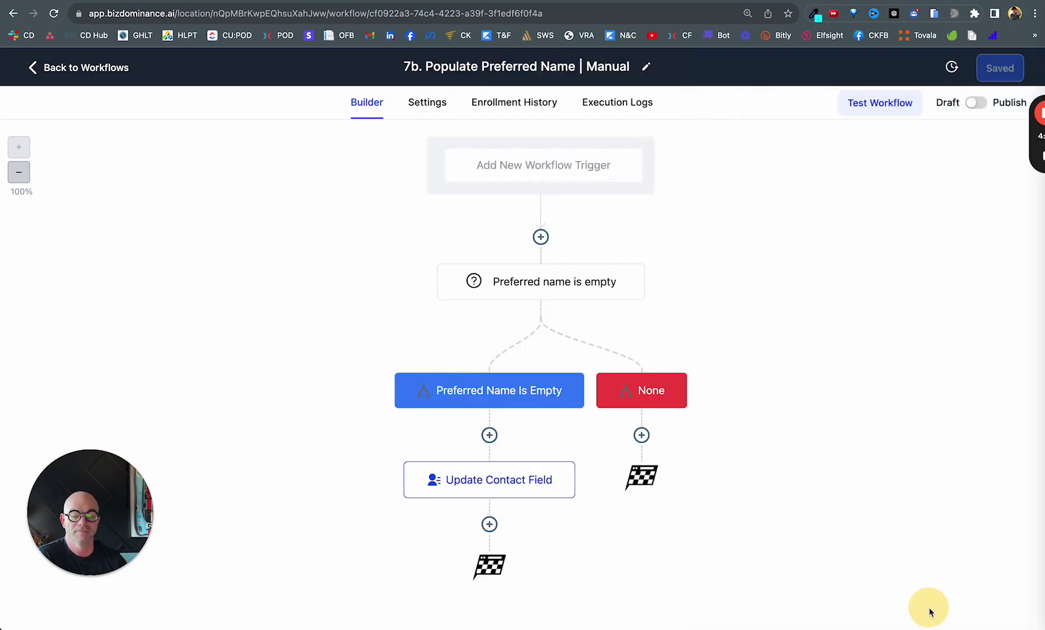
pyautogui.click(515, 488)
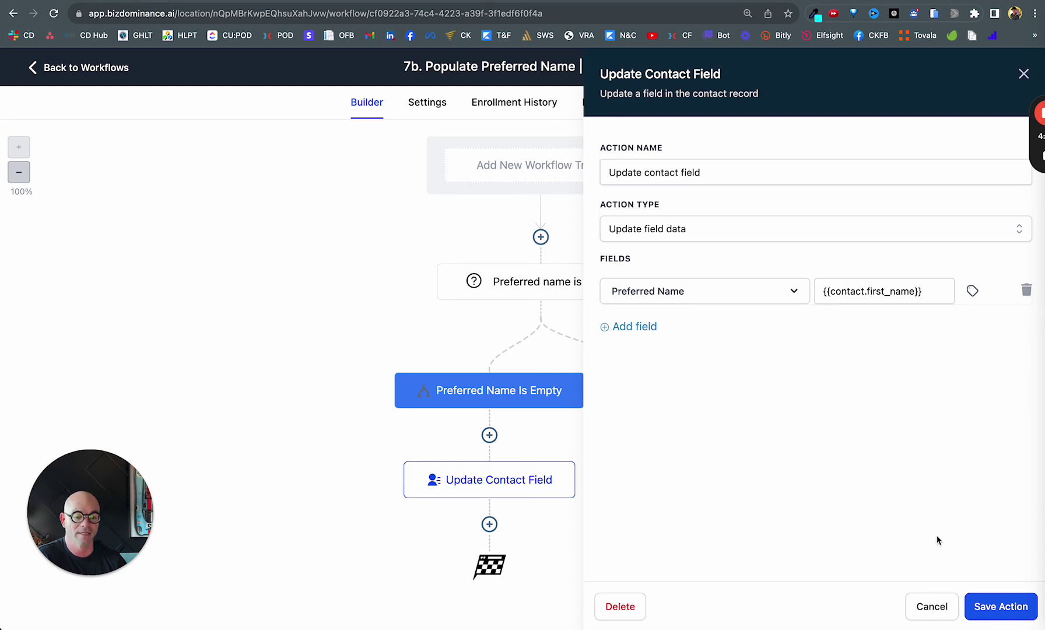
pyautogui.click(930, 607)
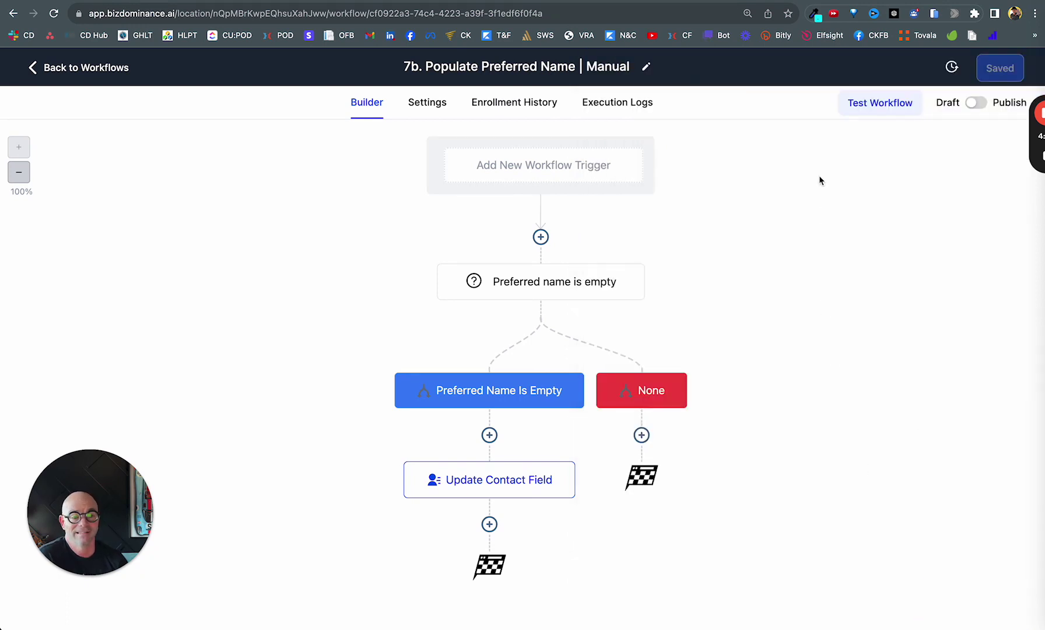
pyautogui.click(81, 70)
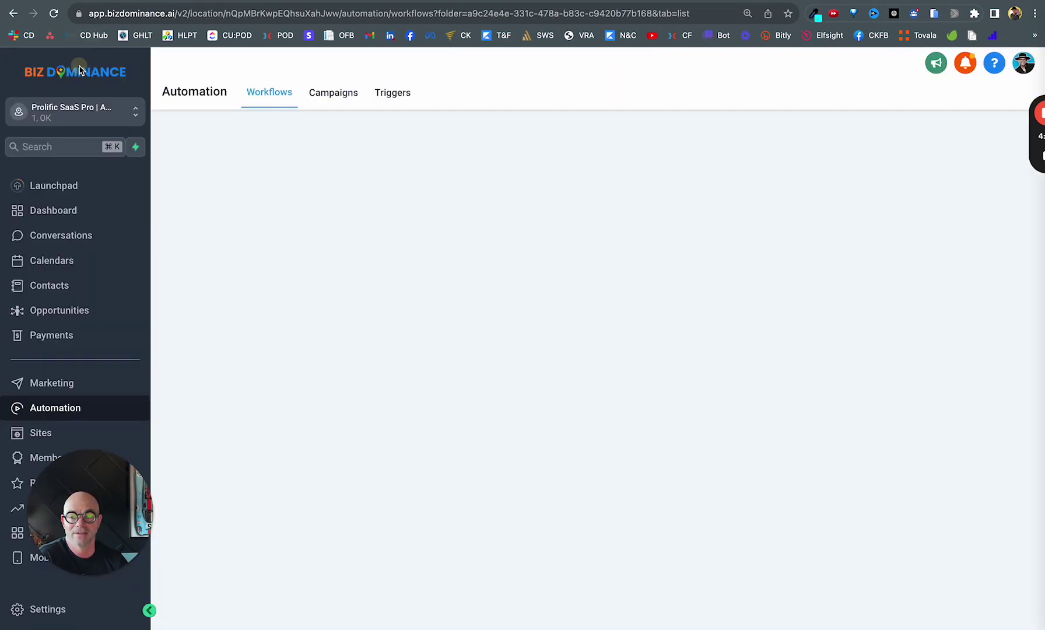